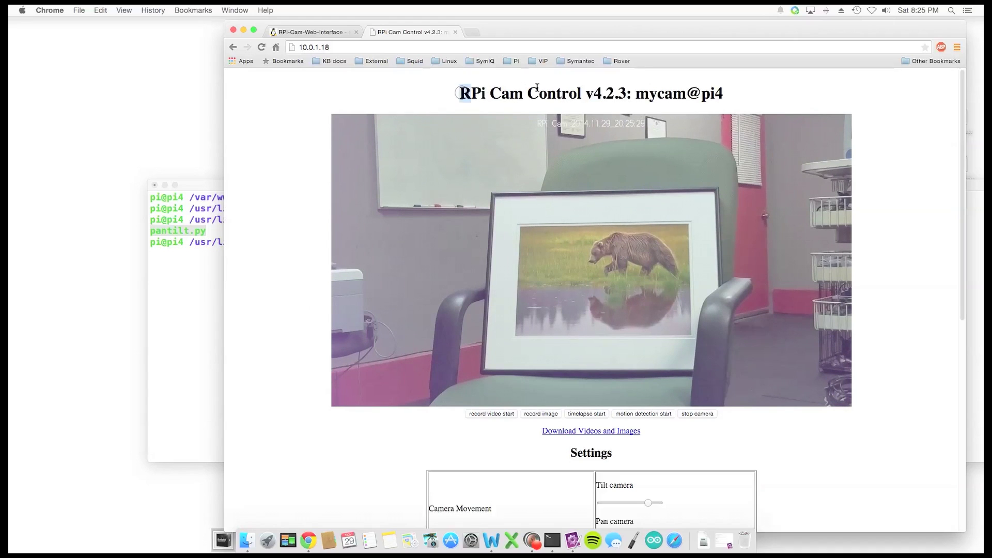
Step: Highlight the 'RPi Cam Control' title and its version number 4.2.3
drag(457, 92, 582, 90)
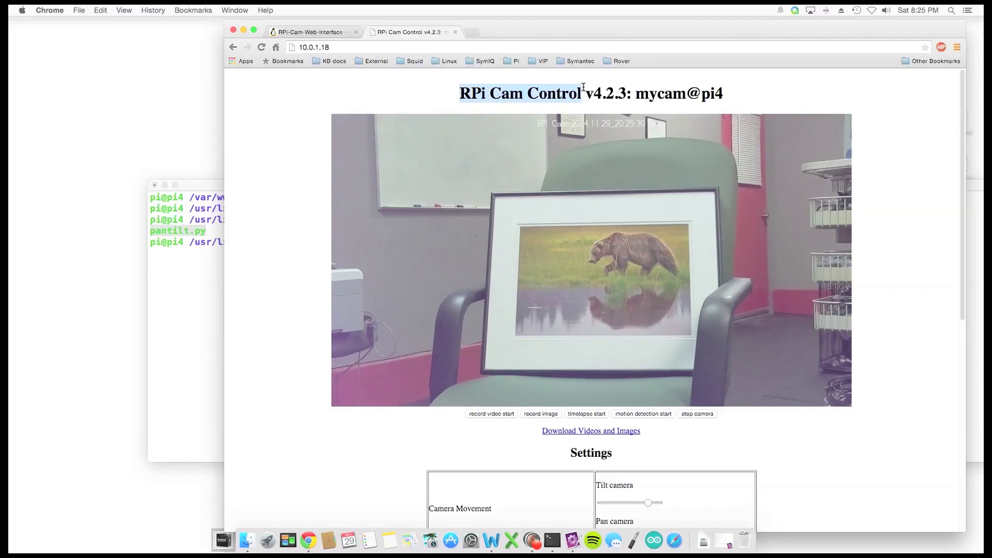
click(434, 90)
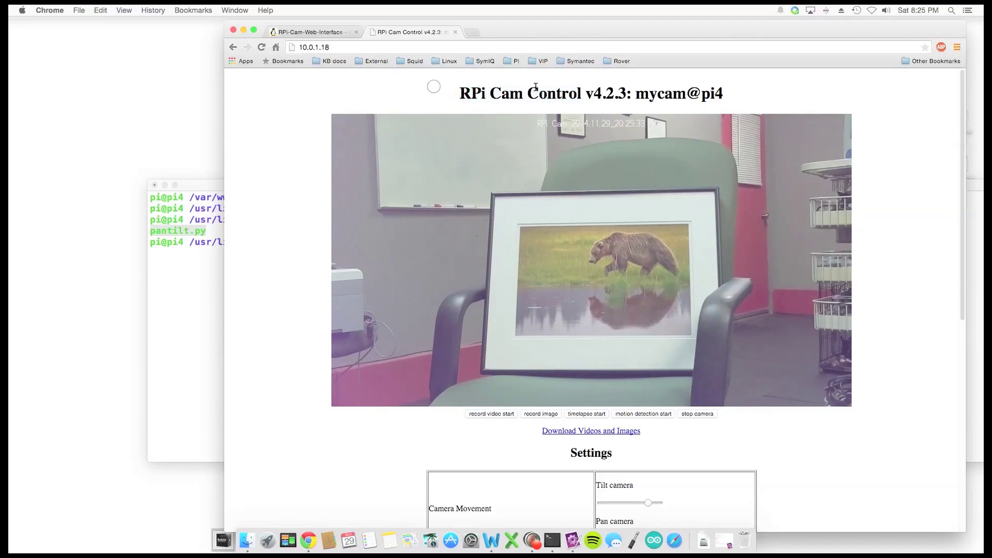
drag(593, 94, 631, 94)
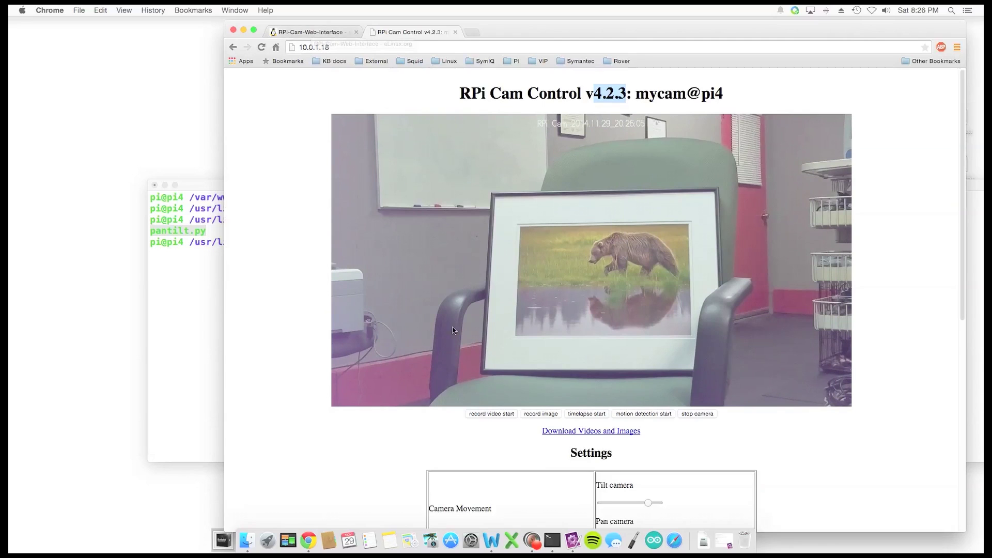
Step: With the Tilt camera slider, tilt the camera up to the ceiling and back onto the chair
scroll(305, 259, down, 5)
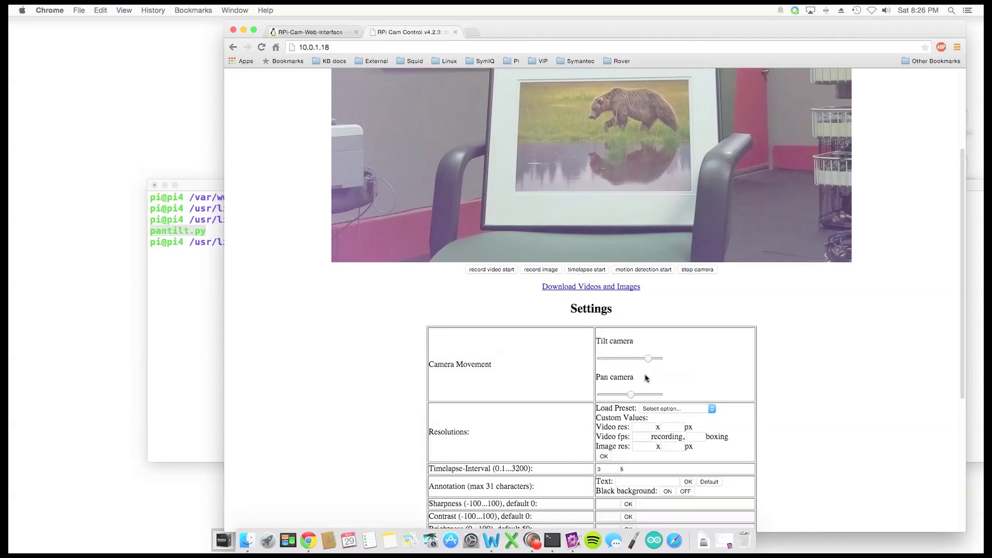
drag(645, 361, 637, 361)
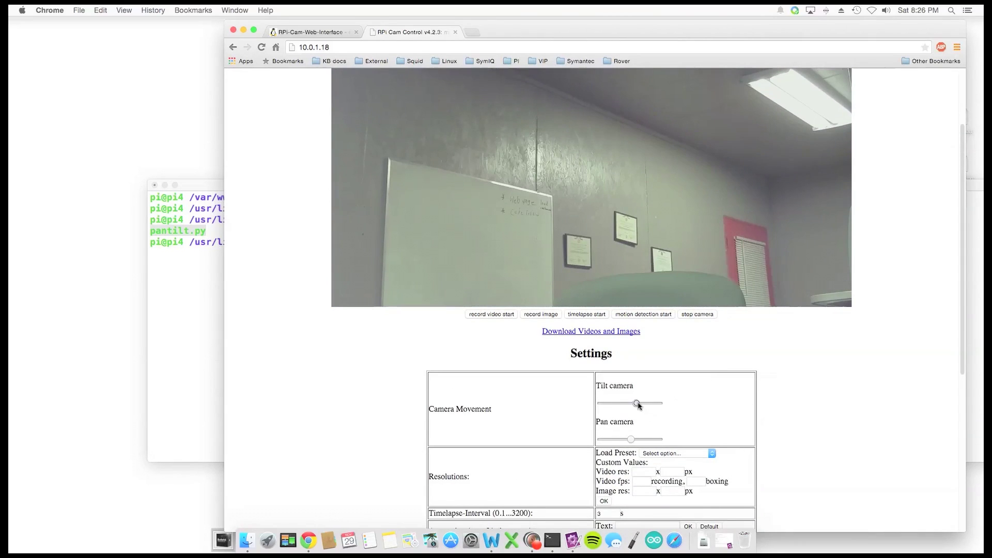
drag(637, 403, 648, 403)
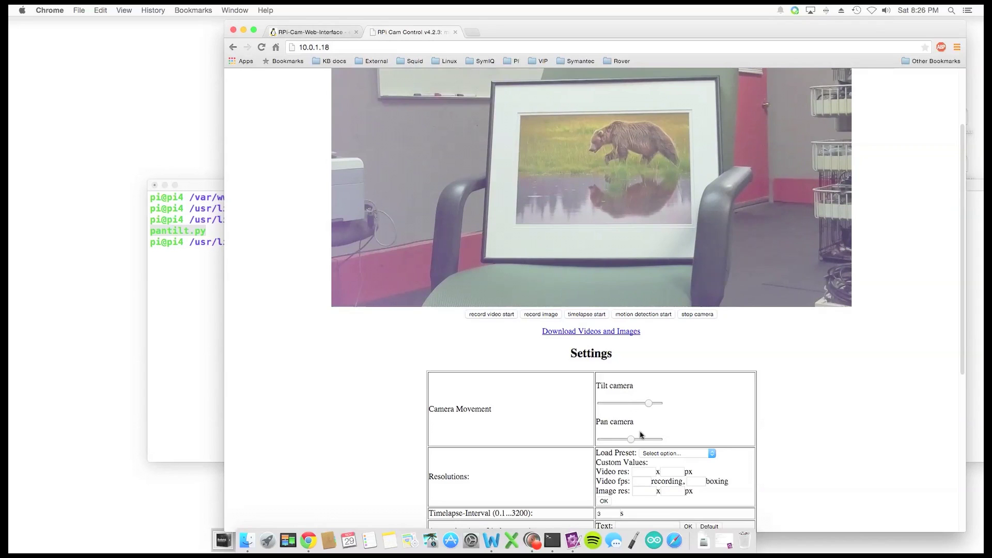
Step: Switch to the RPi-Cam-Web-Interface wiki page and highlight its title
scroll(511, 408, down, 2)
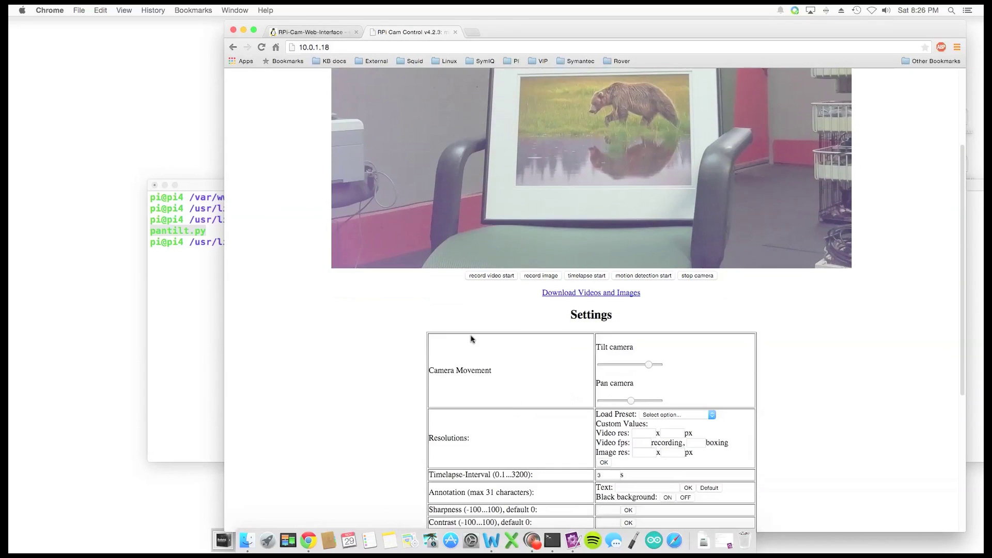
click(324, 34)
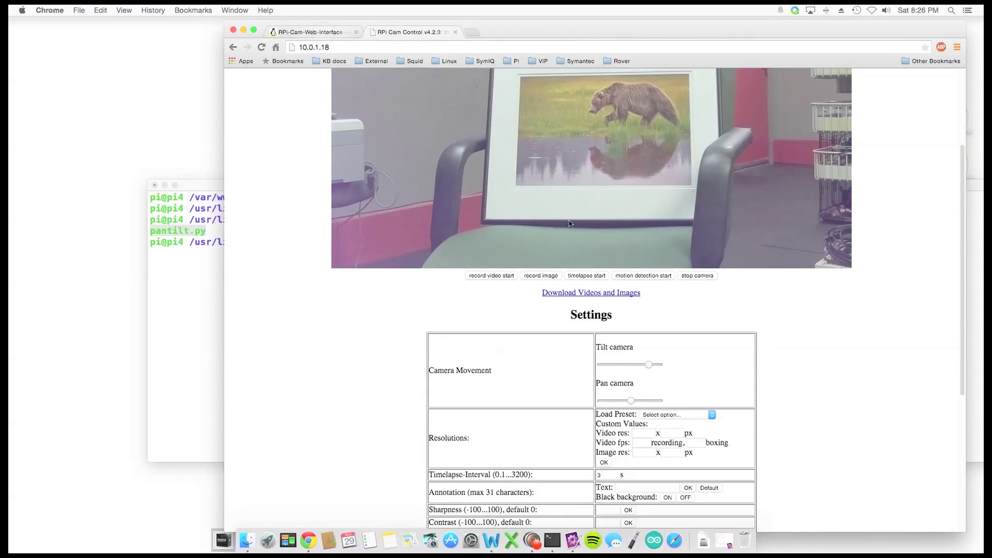
drag(328, 134, 483, 135)
Step: Highlight the wiki's update commands: both code blocks, the four firmware commands, then the second block
scroll(641, 312, down, 5)
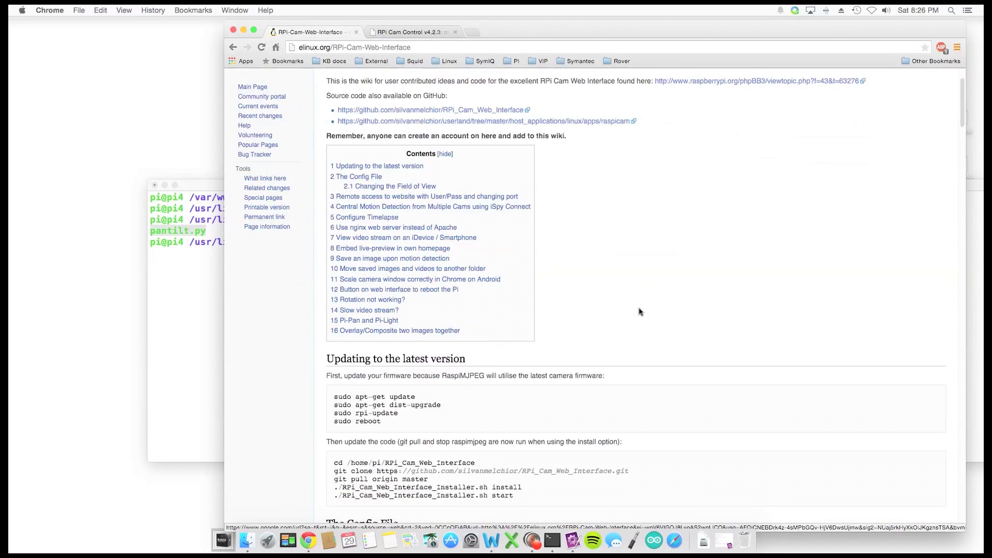
scroll(557, 371, down, 1)
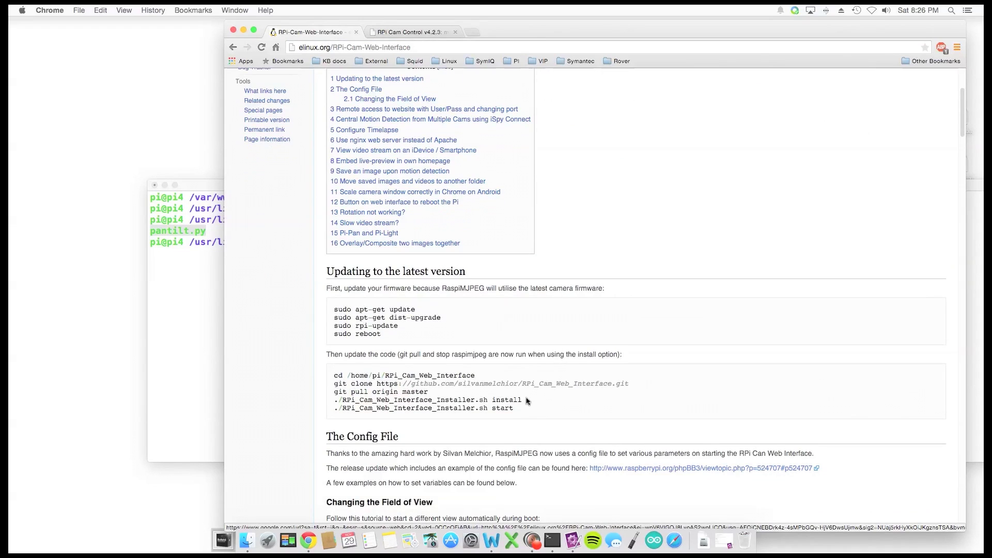
drag(532, 410, 338, 310)
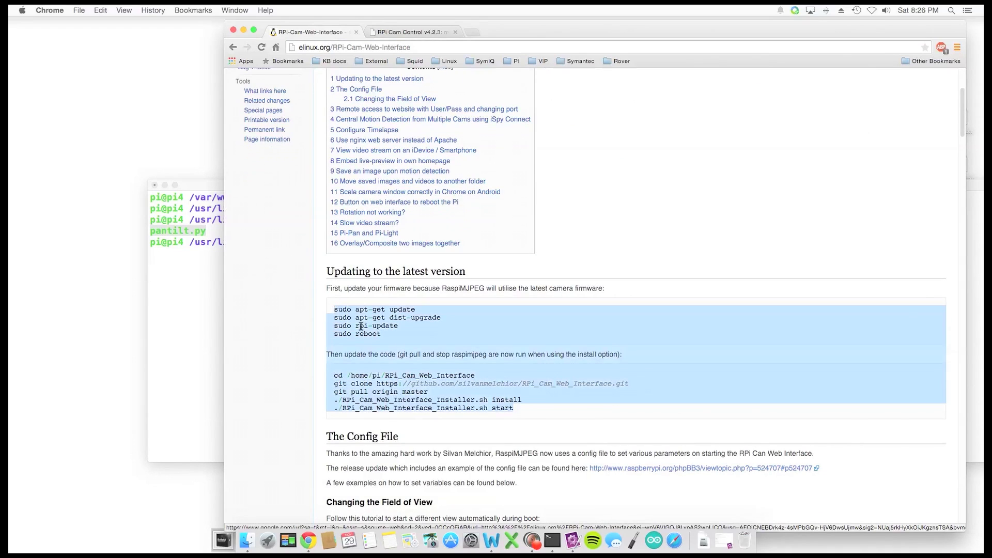
drag(381, 335, 336, 308)
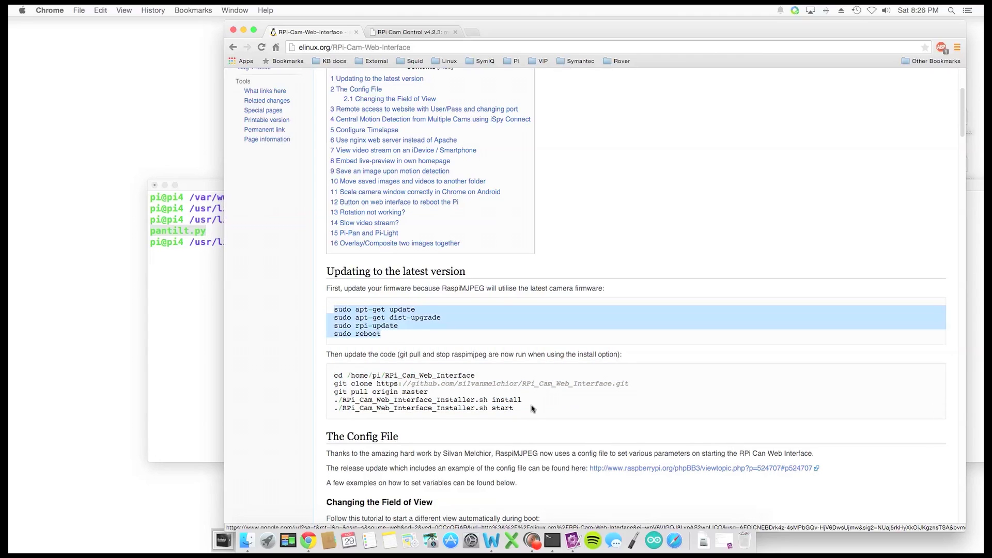
drag(532, 409, 335, 373)
click(294, 341)
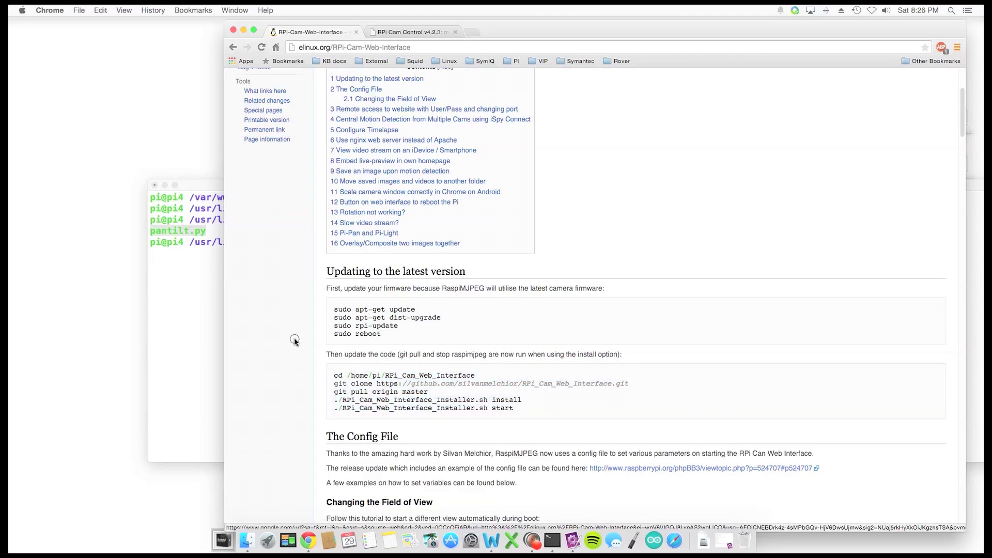
Step: Highlight the second code block with its intro line, then return to the RPi Cam Control page
scroll(536, 354, down, 3)
drag(521, 341, 327, 283)
click(285, 268)
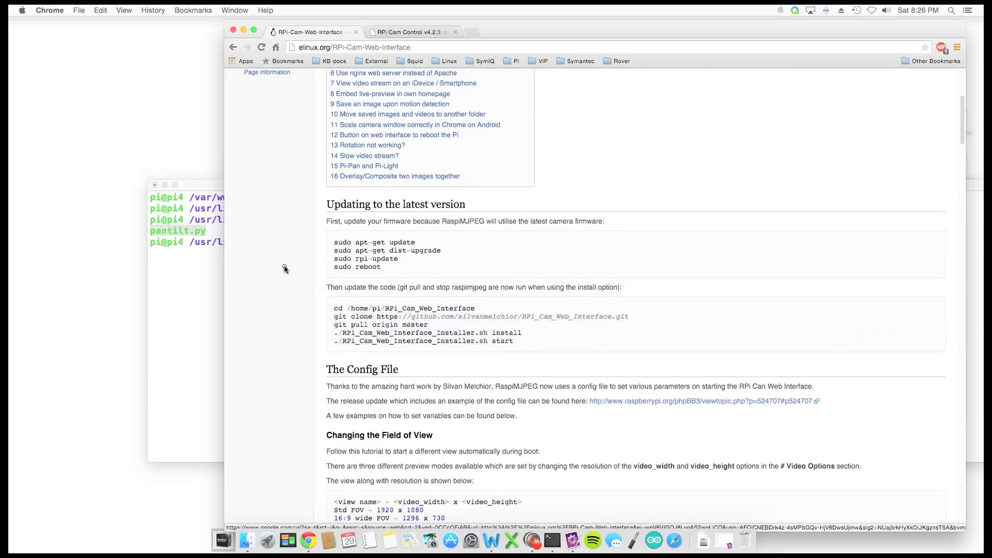
click(408, 32)
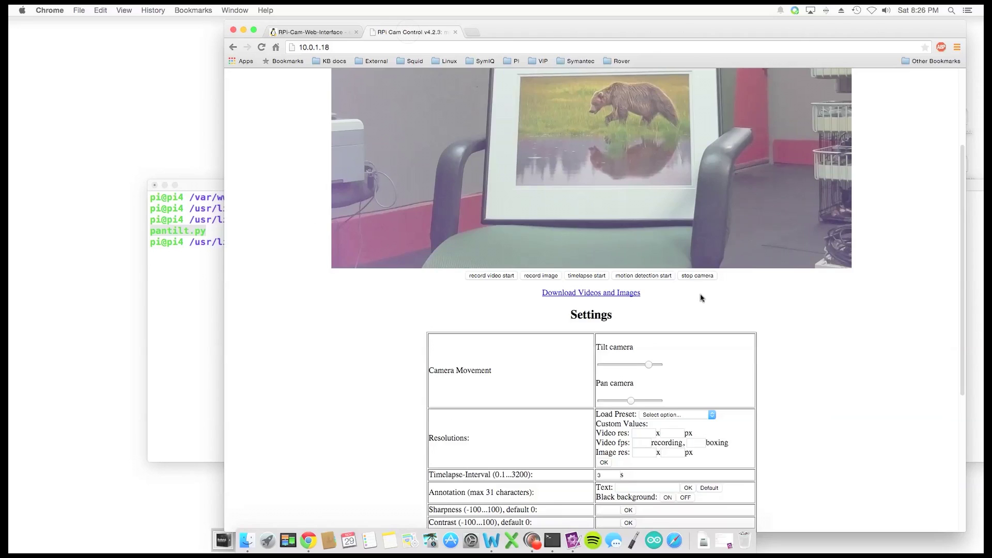
Step: Show pantilt.py listed in /usr/lib/cgi-bin in the ssh Terminal, then bring the camera page back
scroll(701, 298, up, 5)
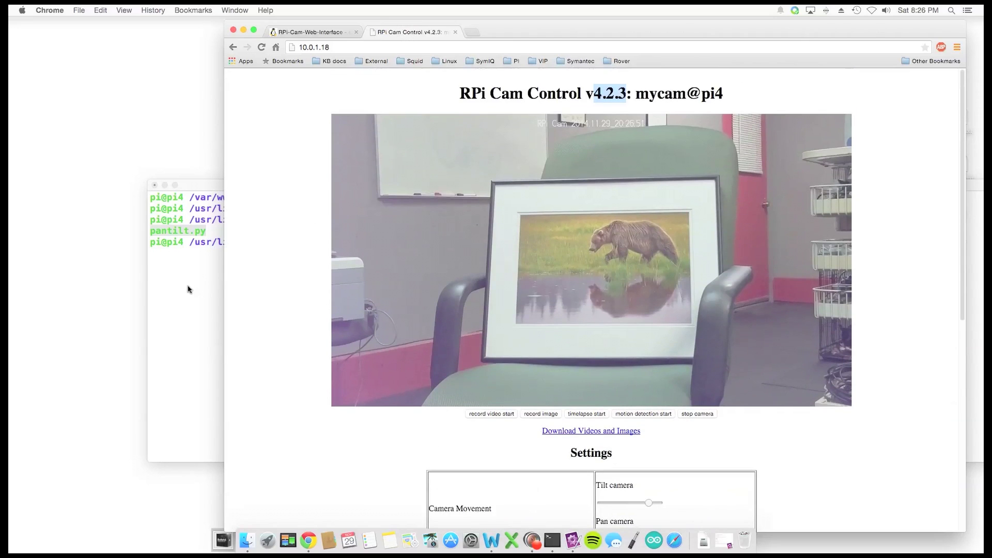
click(189, 290)
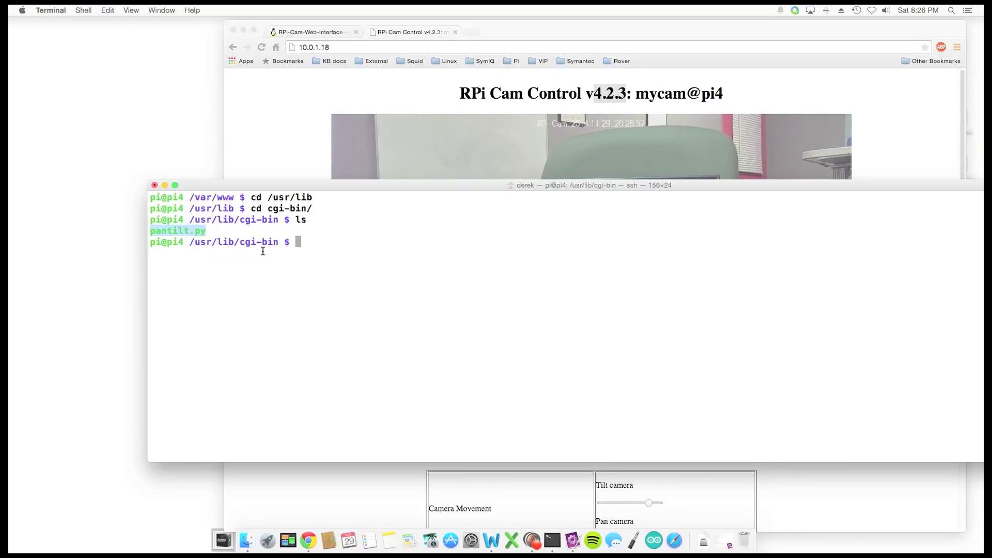
click(300, 244)
click(302, 138)
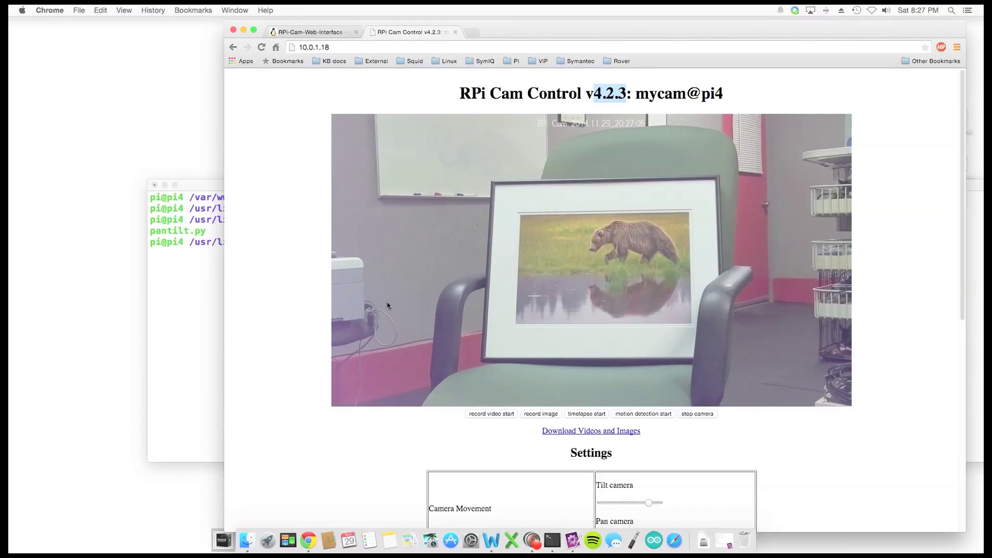
Step: View the page source of 10.0.1.18 and highlight the script block and its cgi-bin/pantilt.py call
right_click(294, 276)
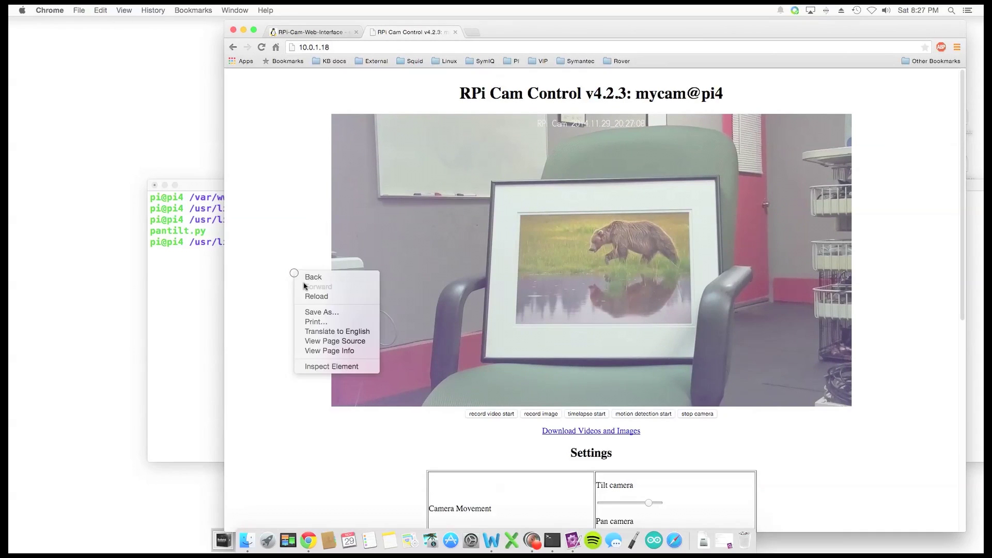
click(321, 342)
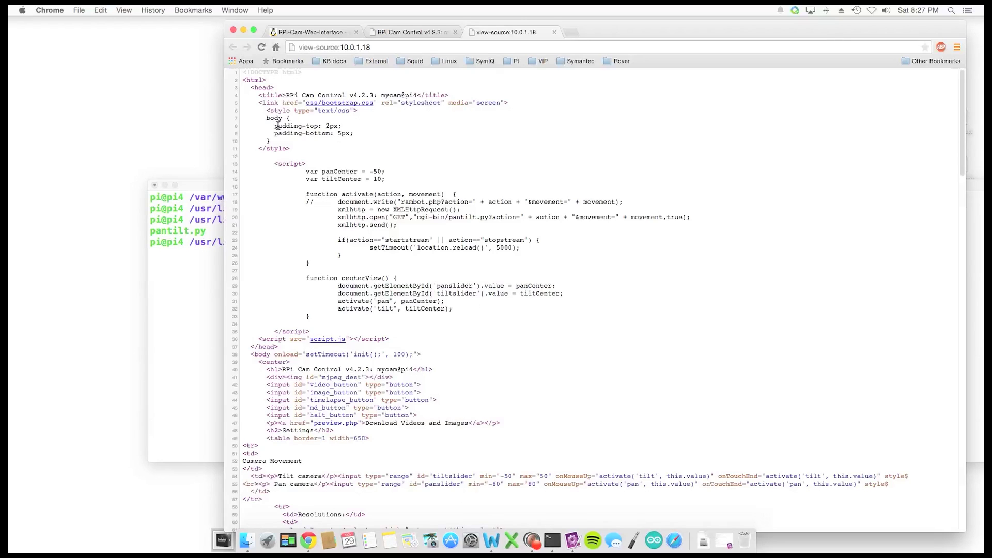
drag(275, 164, 530, 333)
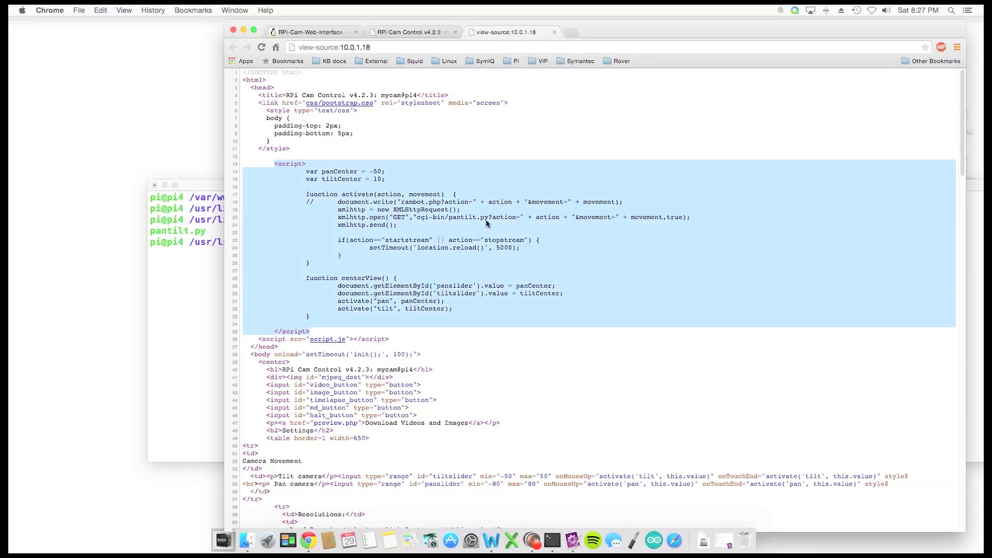
drag(489, 218, 419, 220)
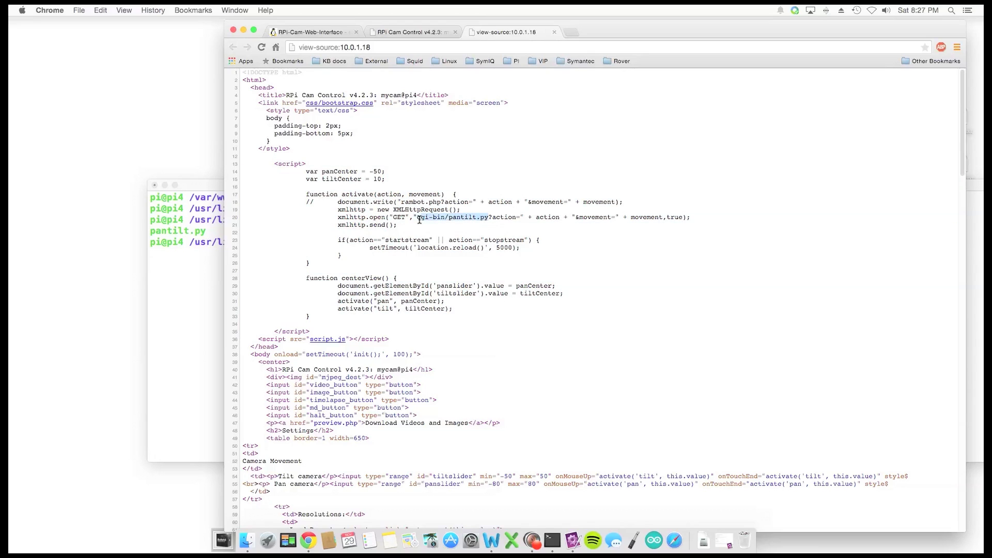
scroll(392, 262, down, 1)
Step: Highlight the Camera Movement rows and Tilt/Pan camera range inputs, then return to the live feed
scroll(392, 260, down, 12)
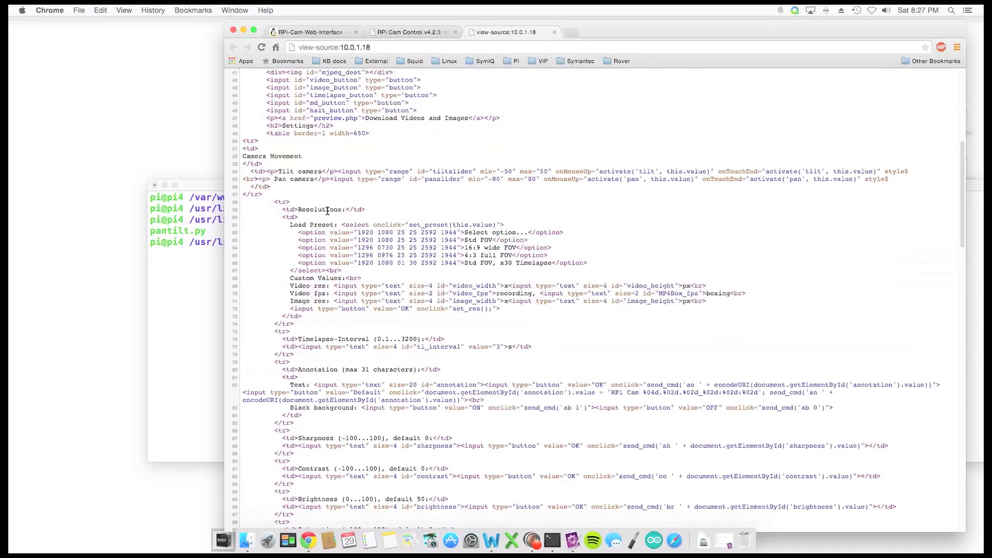
scroll(268, 216, up, 3)
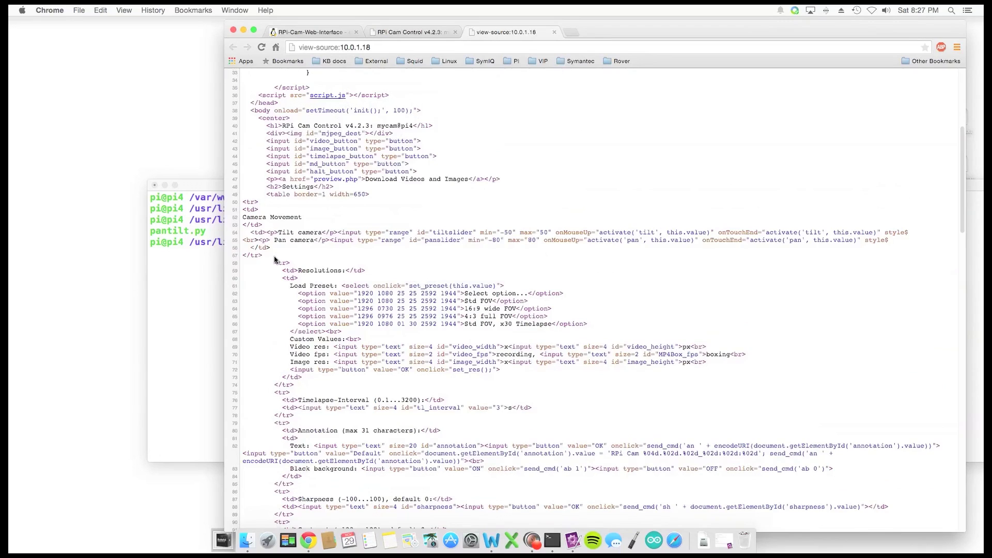
scroll(274, 259, up, 1)
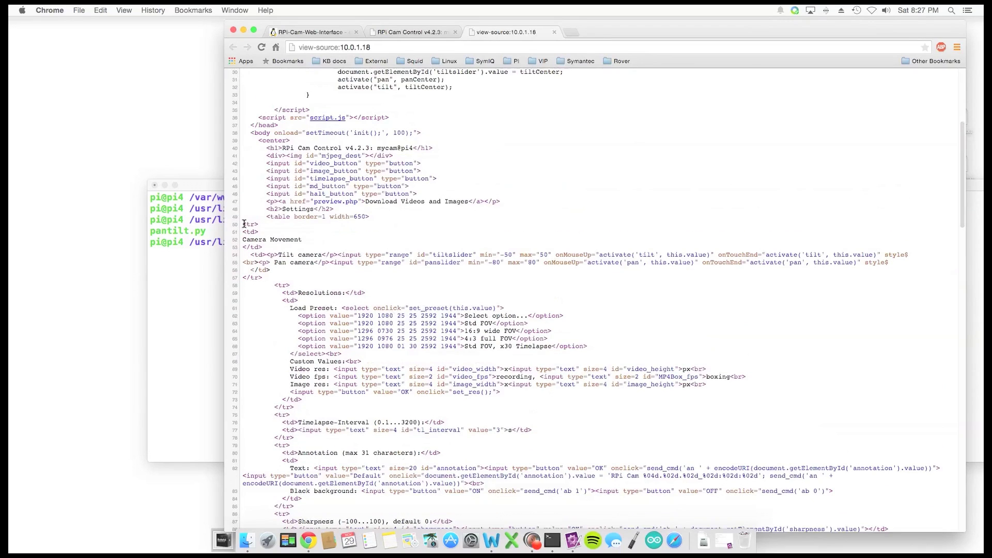
mouse_move(244, 223)
mouse_down()
mouse_move(270, 244)
mouse_move(316, 237)
mouse_move(242, 239)
mouse_up()
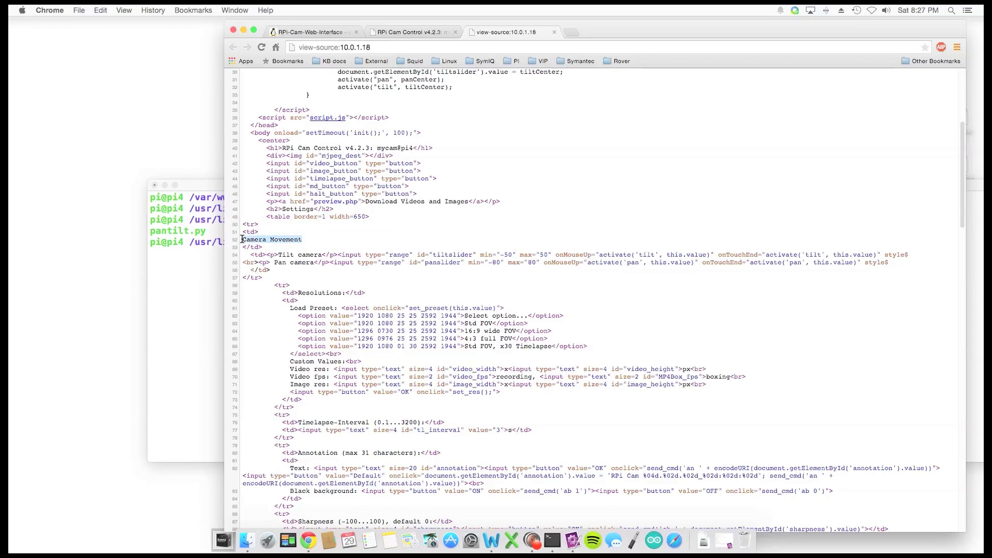
click(286, 272)
drag(898, 263, 244, 254)
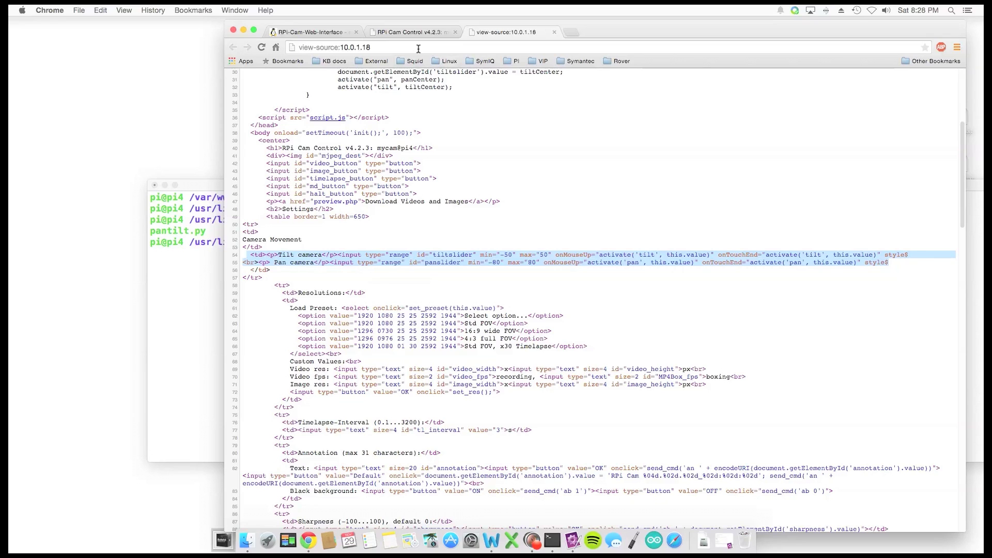
click(405, 31)
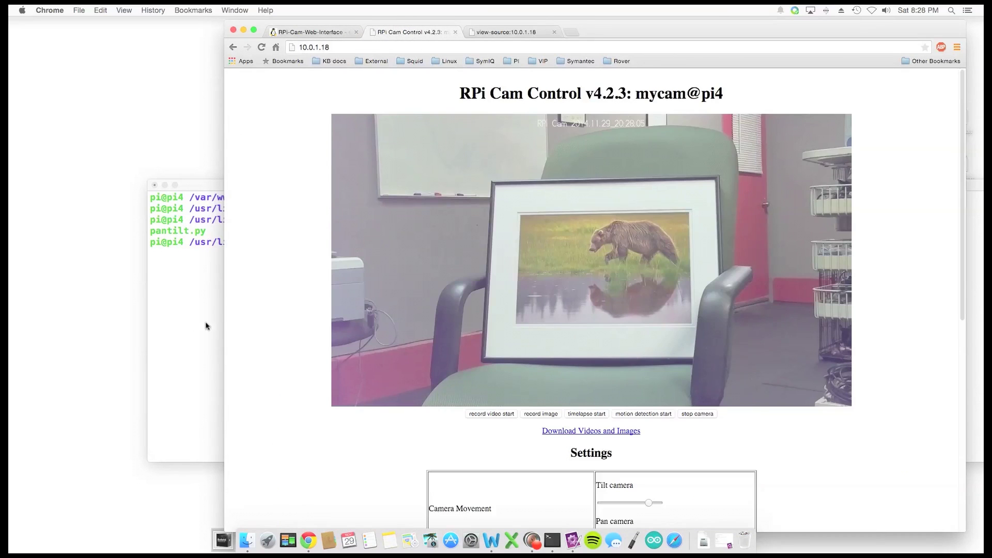
Step: Scroll through the Settings table under the camera image, then switch to the RPi-Cam-Web-Interface wiki tab
scroll(268, 323, down, 3)
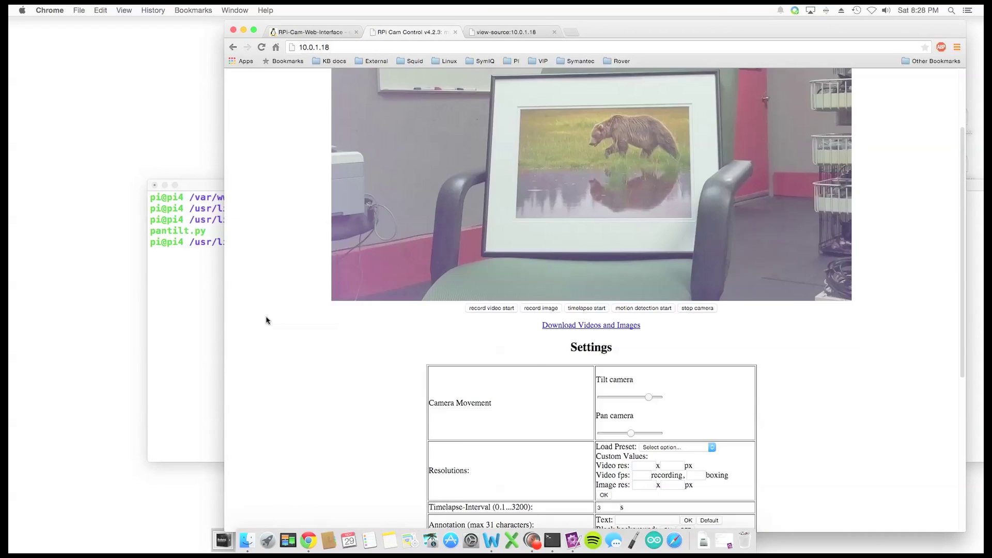
scroll(268, 320, down, 4)
scroll(267, 319, up, 1)
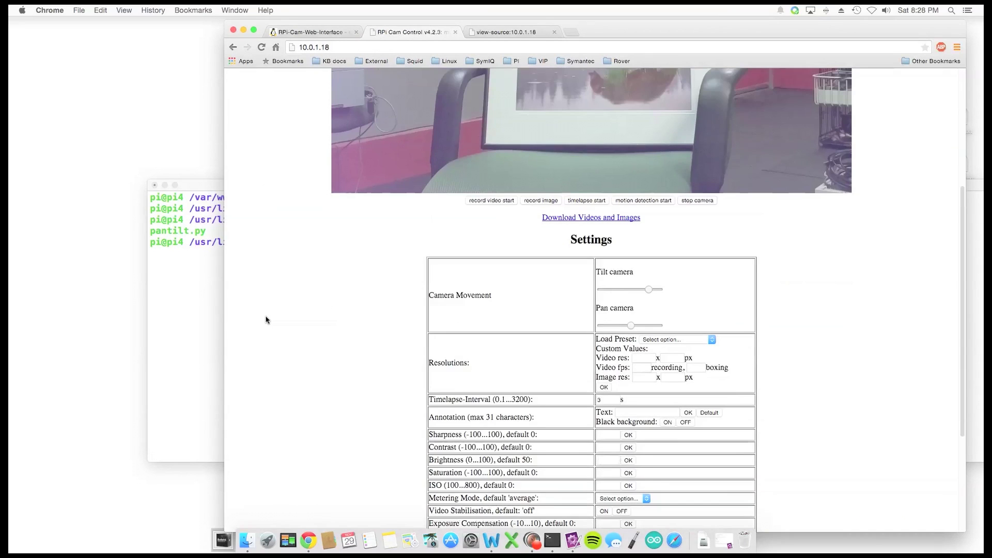
scroll(266, 320, up, 5)
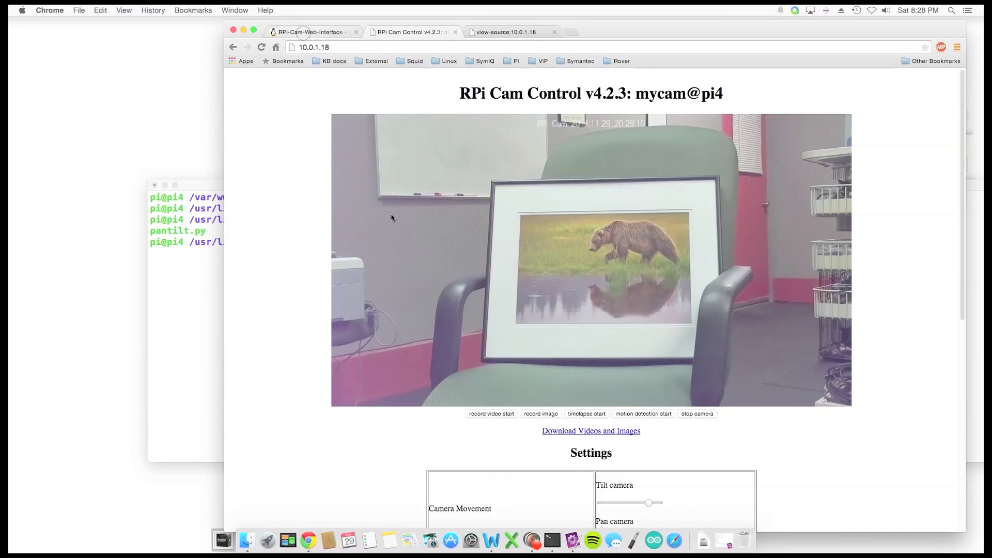
click(303, 32)
scroll(625, 356, up, 5)
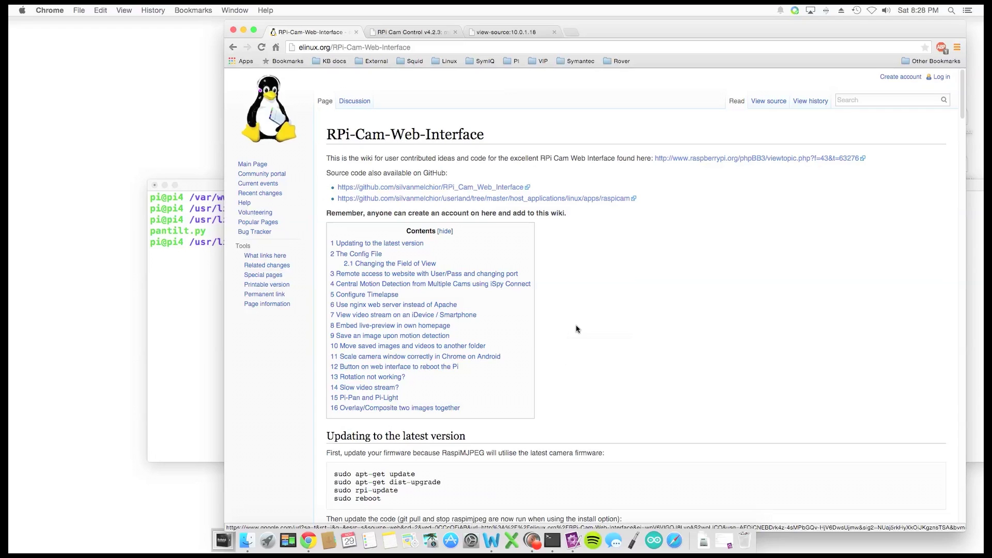
Step: Switch to the RPi Cam Control v4.2.3 tab showing the bear picture stream
click(432, 33)
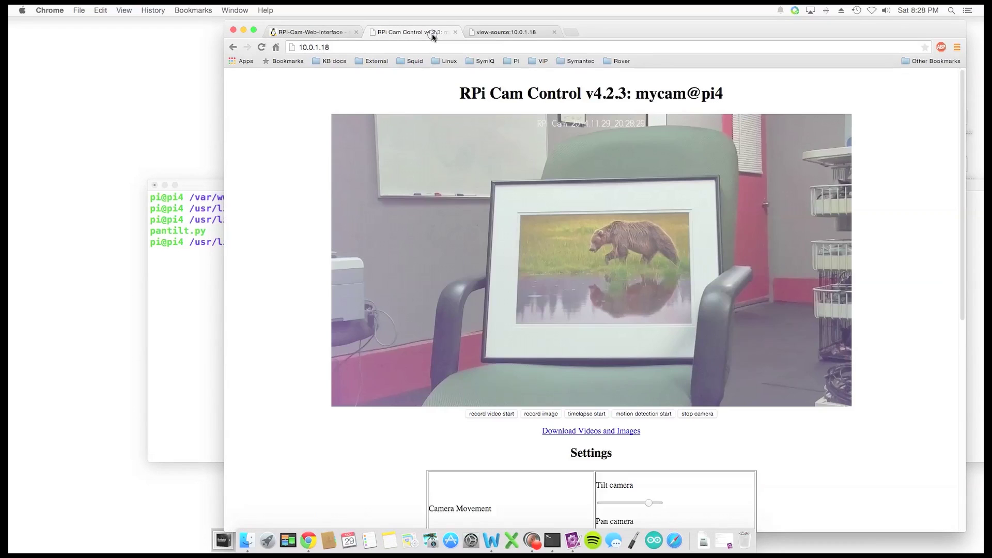